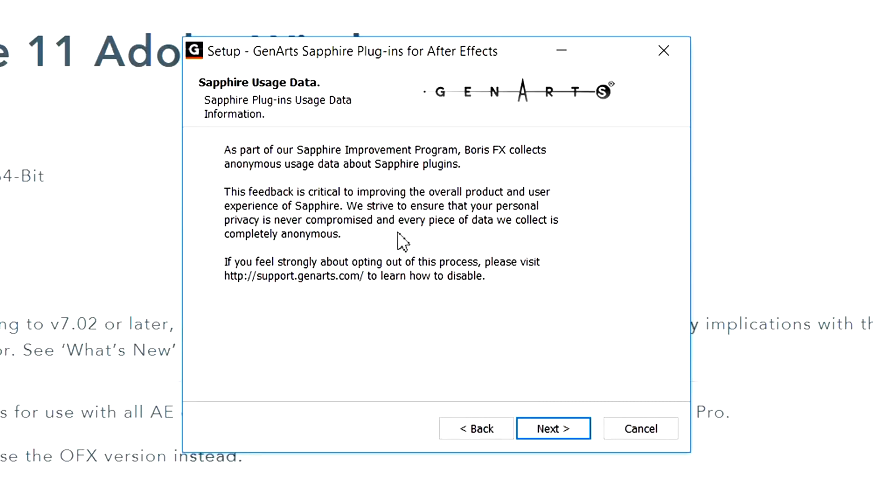
Continue past the usage data notice in the Sapphire plug-in setup
click(557, 435)
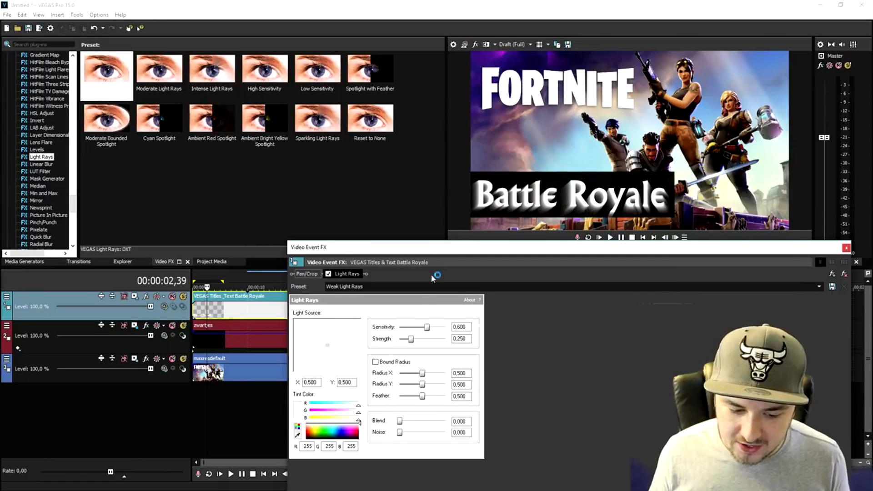
Lower the Sensitivity of the Light Rays effect on the Battle Royale title in VEGAS Pro
drag(428, 332, 402, 331)
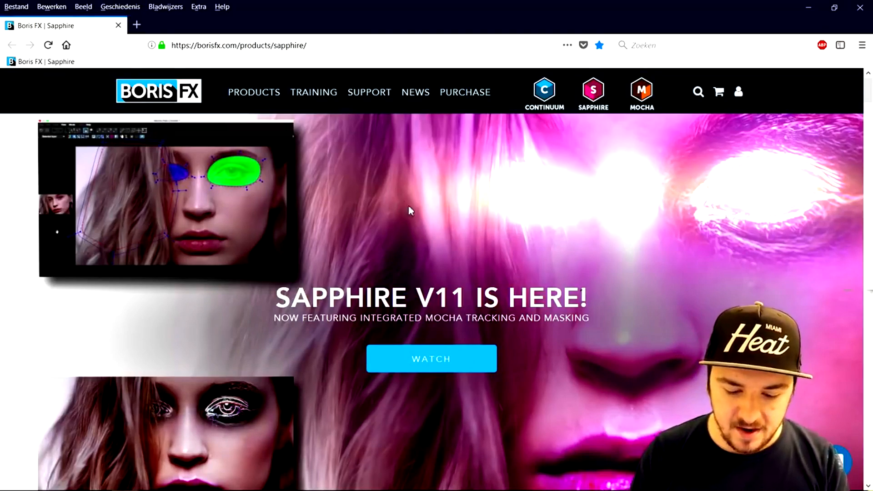
Go to the Sapphire free trial downloads on the Boris FX site and open version 11 for Adobe on Windows 64-Bit
scroll(413, 207, down, 6)
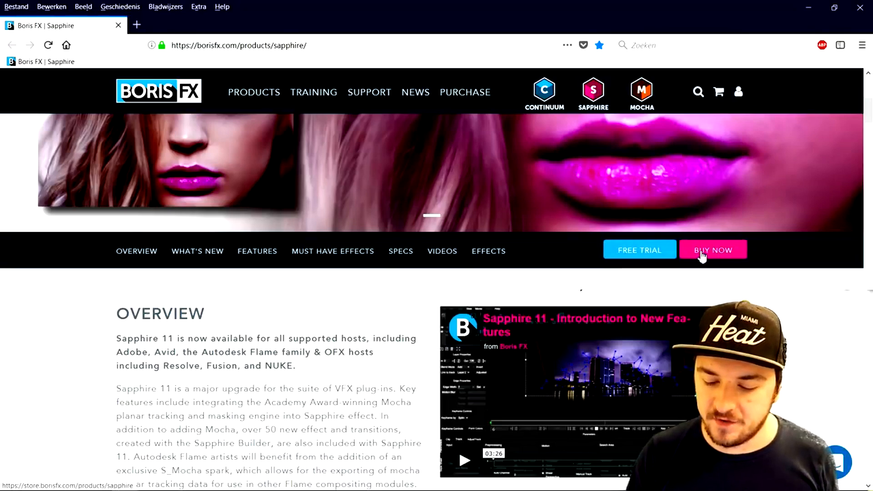
click(535, 244)
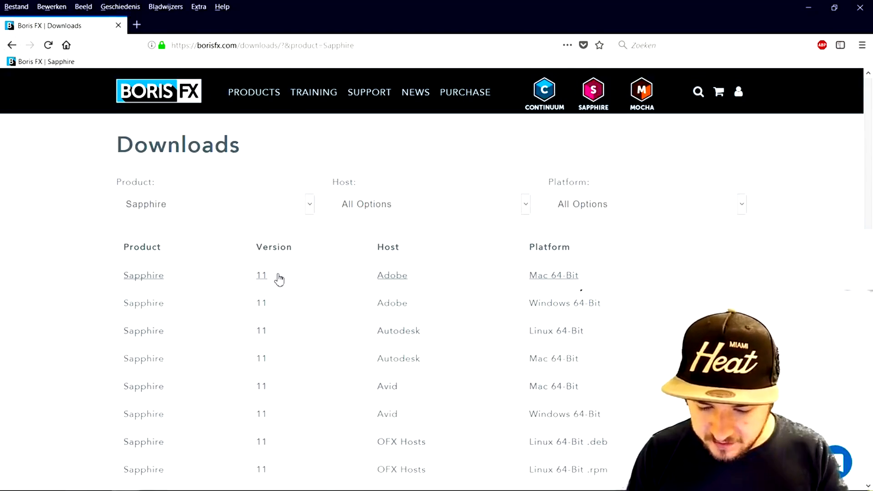
scroll(291, 280, down, 2)
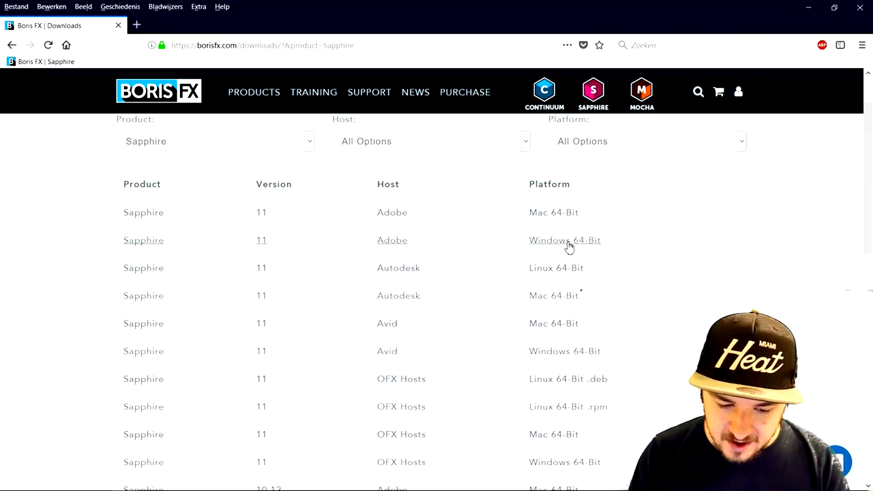
click(569, 247)
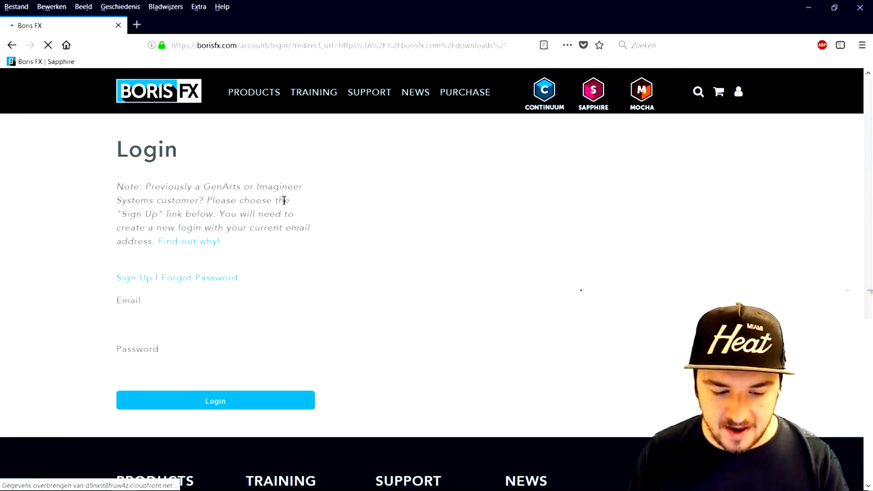
scroll(286, 203, down, 2)
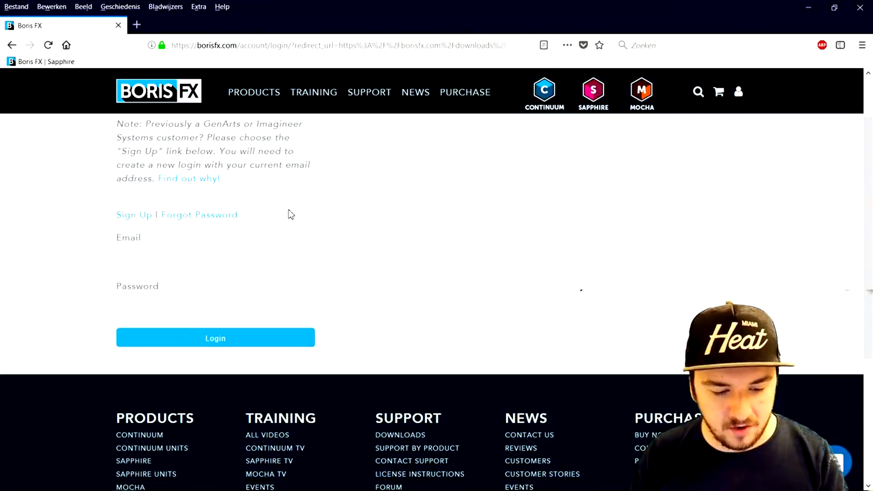
scroll(288, 214, up, 2)
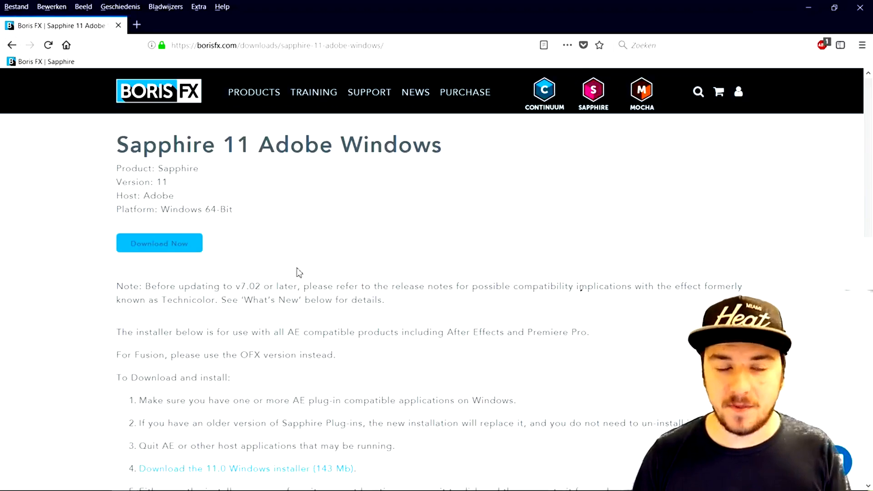
Download the Sapphire 11 trial and save sapphire-ae-install-11.0.exe
click(166, 248)
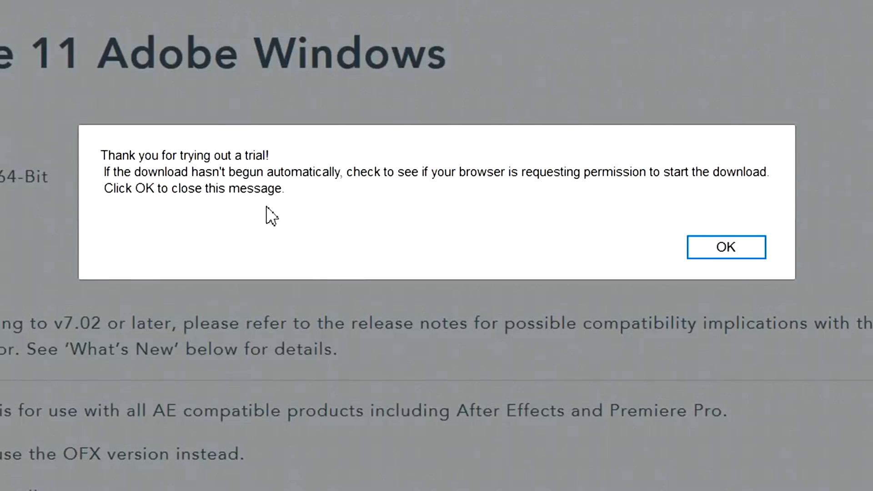
click(724, 249)
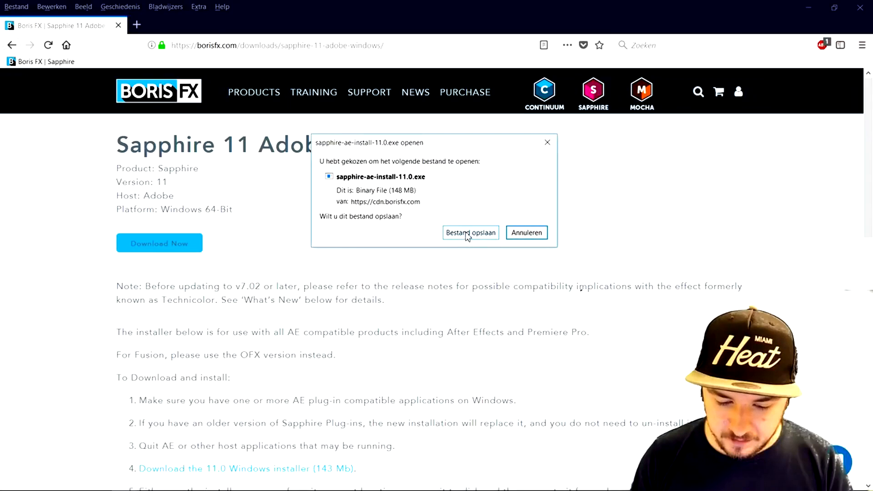
click(469, 234)
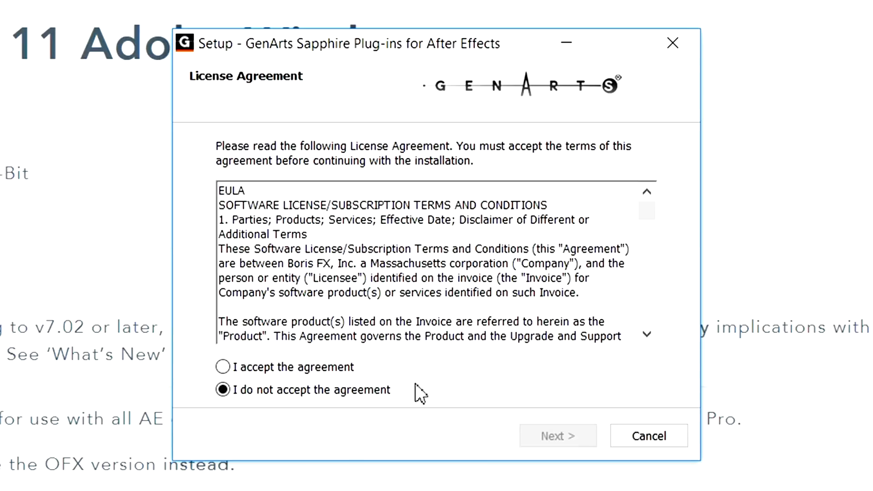
Install the Sapphire plug-ins for After Effects, accepting the license agreement and keeping the default plug-in and destination folders
click(324, 368)
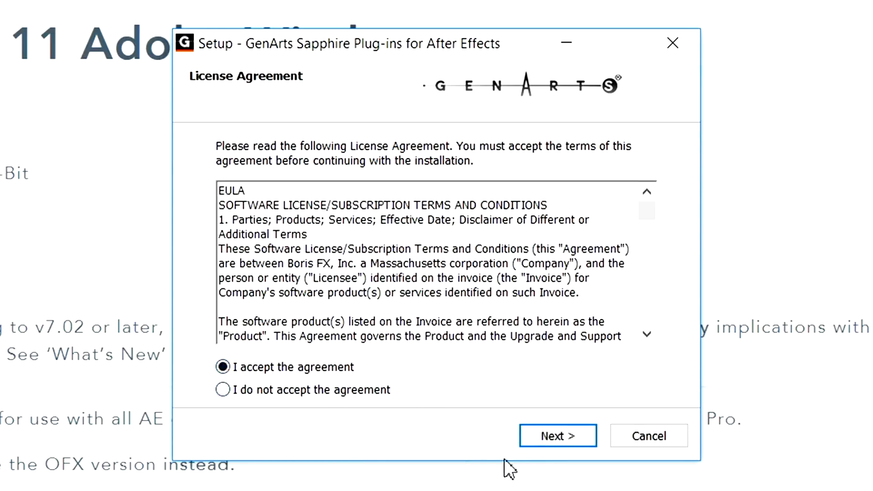
click(529, 437)
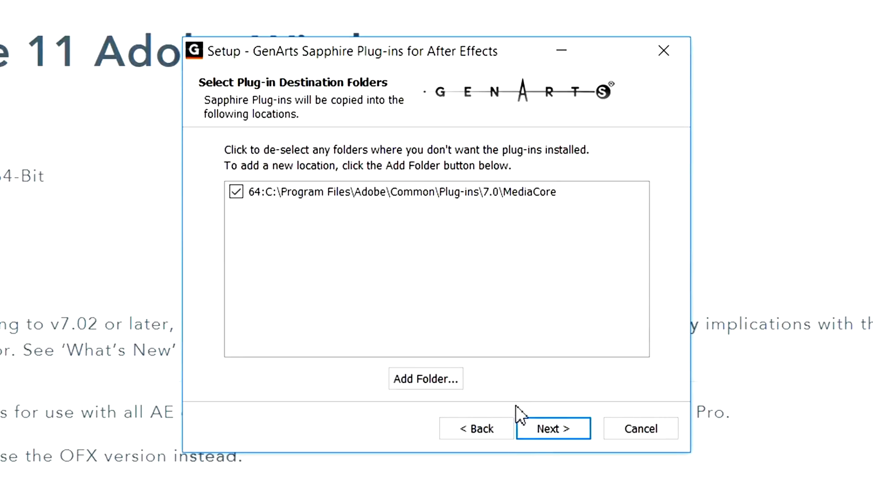
click(535, 428)
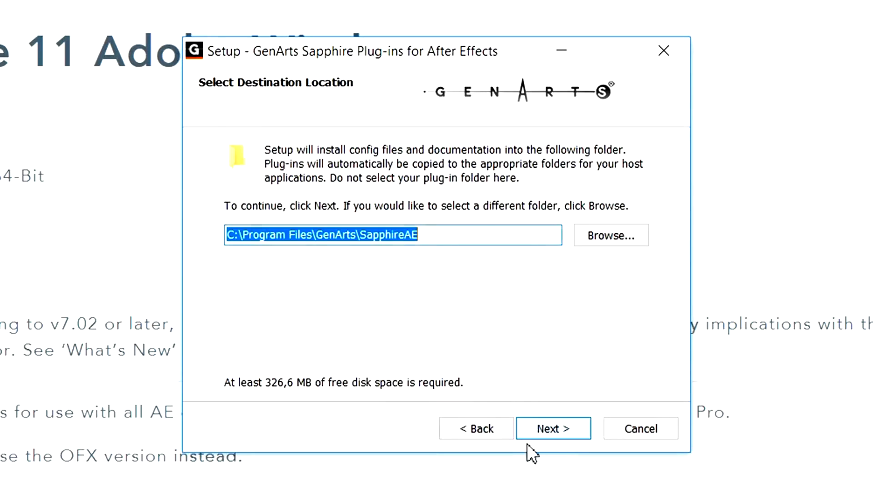
click(530, 437)
click(557, 430)
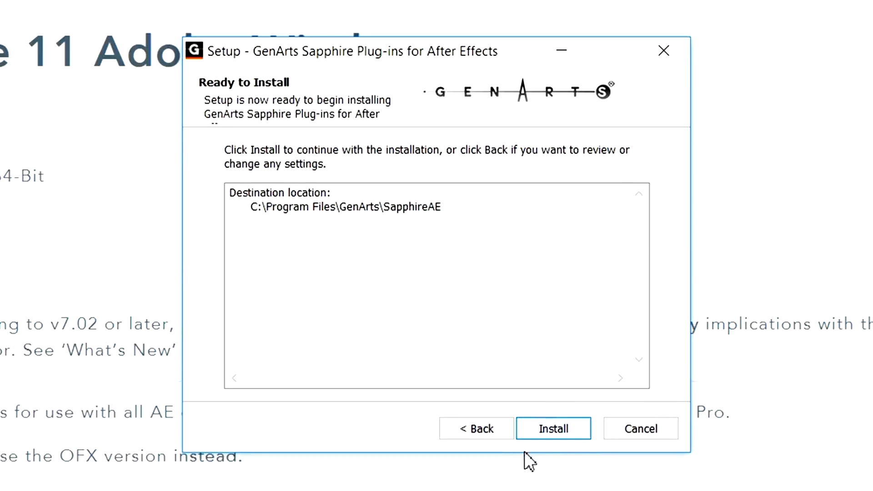
click(544, 429)
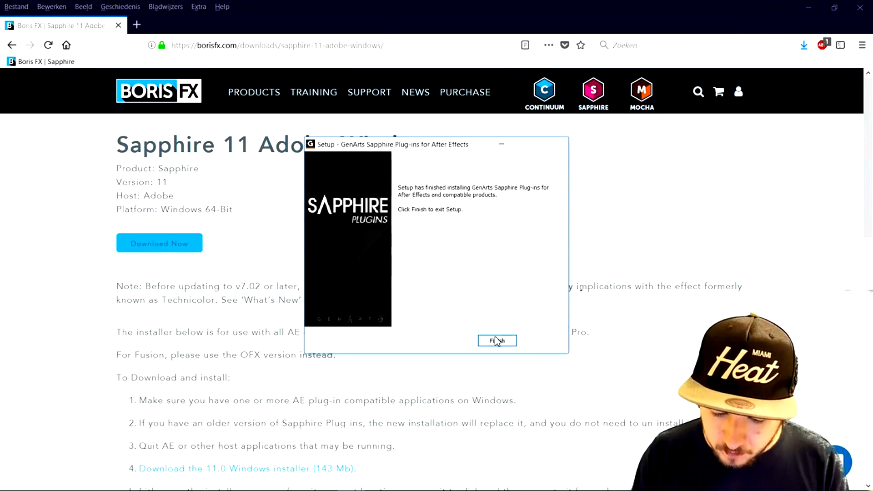
click(497, 340)
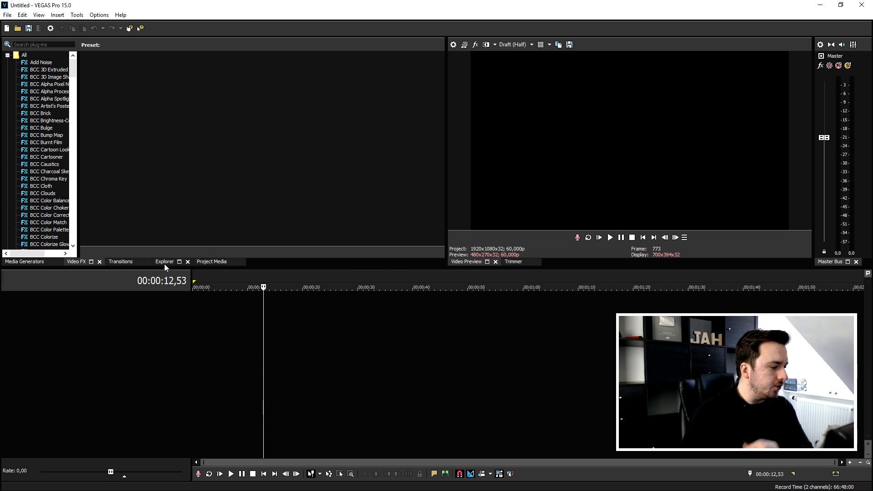
In VEGAS Pro, add a red Solid Color clip at the start of the timeline and adjust its length
click(17, 262)
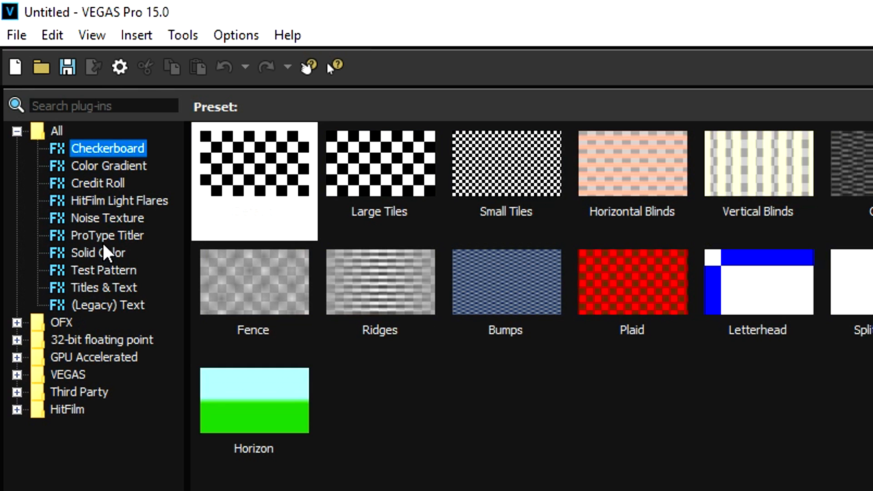
click(104, 248)
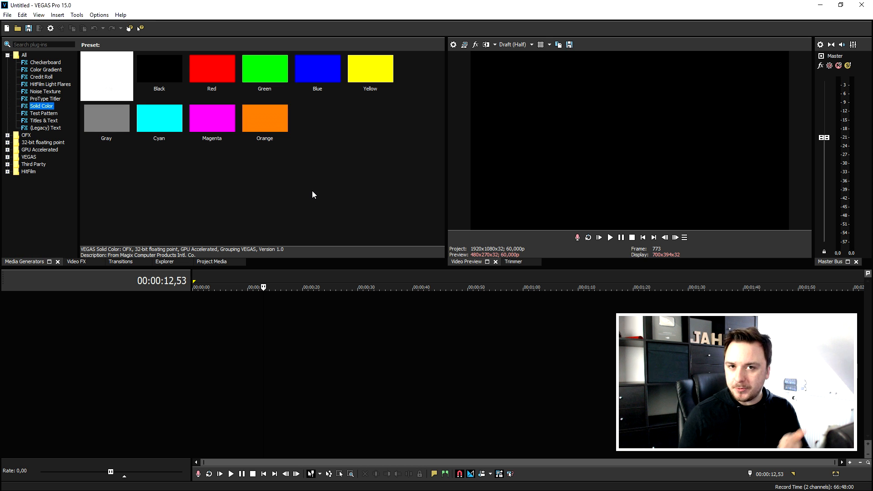
drag(200, 77, 184, 311)
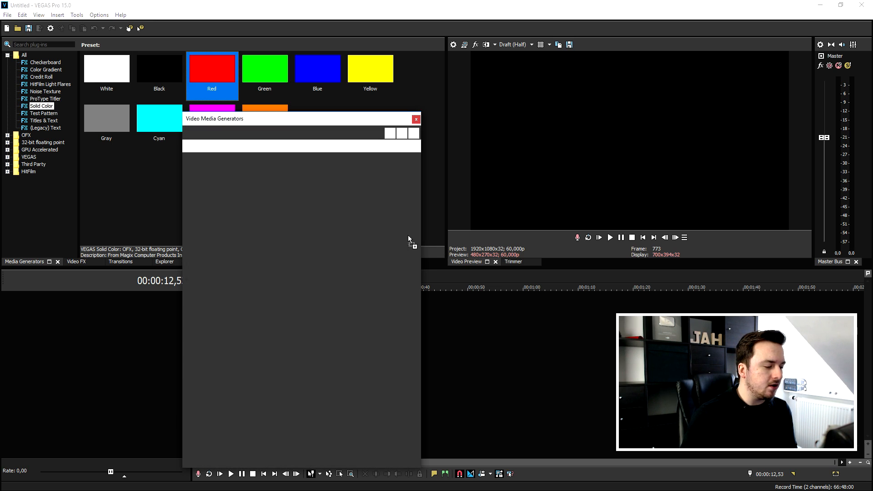
click(416, 120)
drag(458, 315, 328, 309)
Add a blue Solid Color clip directly after the red clip and extend its end by about 12 seconds
drag(323, 66, 341, 310)
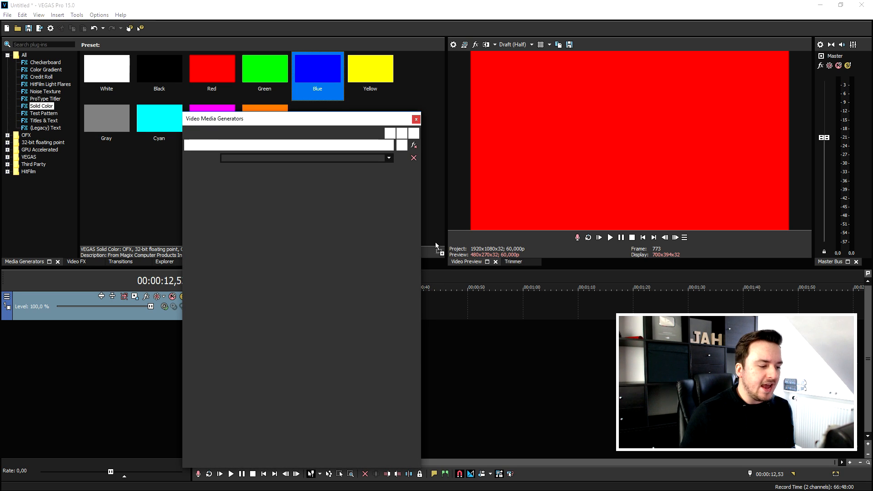
click(416, 120)
scroll(511, 313, up, 3)
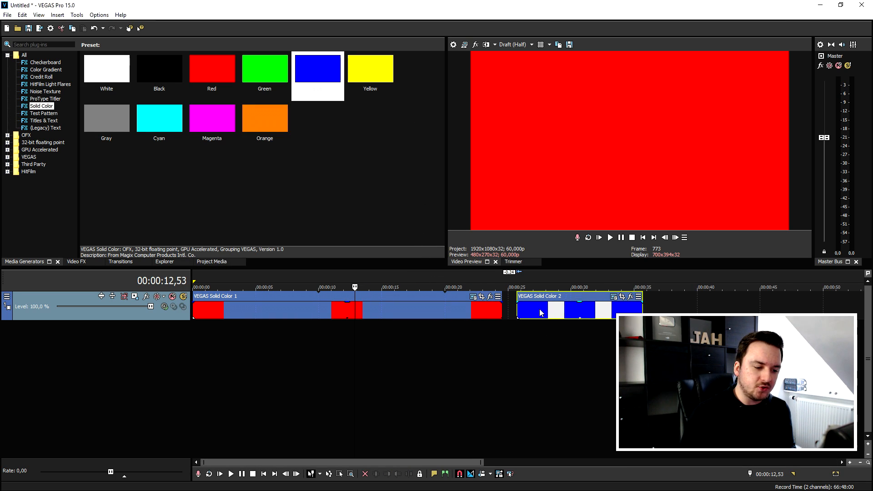
click(527, 313)
drag(627, 309, 783, 309)
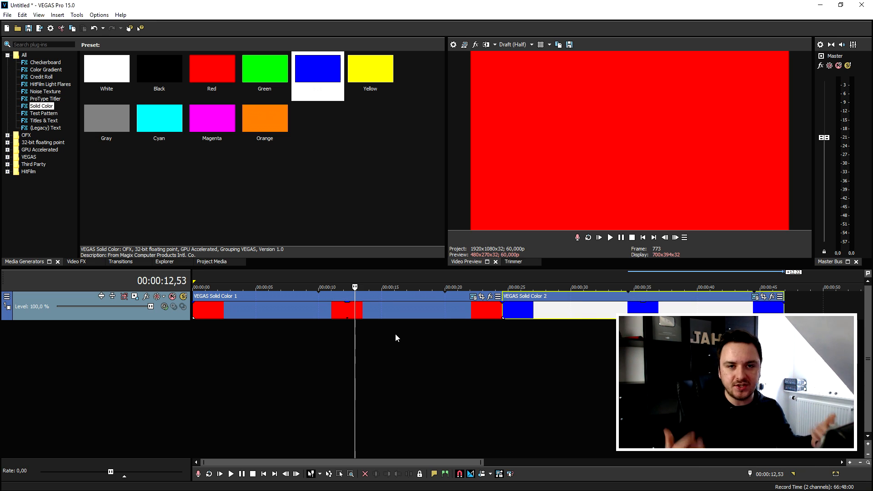
Slide the blue clip over the end of the red clip for a crossfade of about 3,30 and check the blend
drag(548, 314, 504, 318)
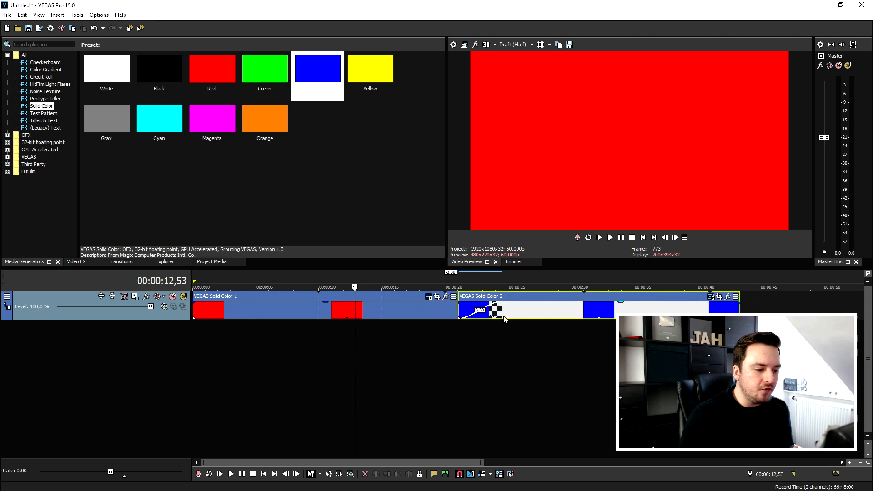
click(475, 316)
scroll(486, 315, up, 3)
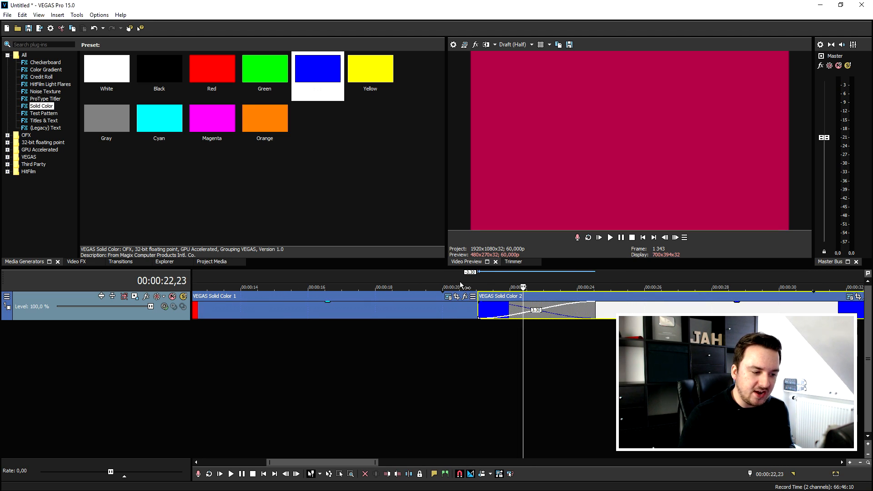
click(460, 285)
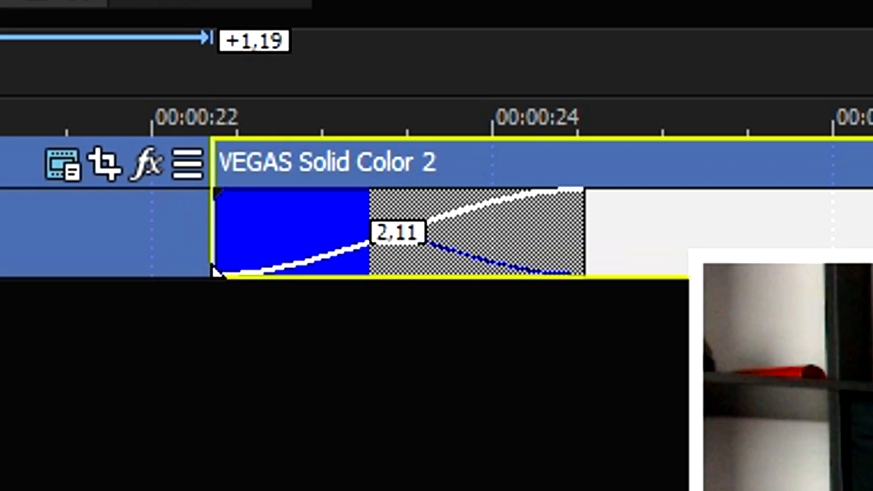
Vary the overlap by shifting the blue clip back and forth, ending with both clips edge to edge
drag(806, 189, 855, 190)
drag(855, 254, 468, 235)
drag(793, 254, 830, 263)
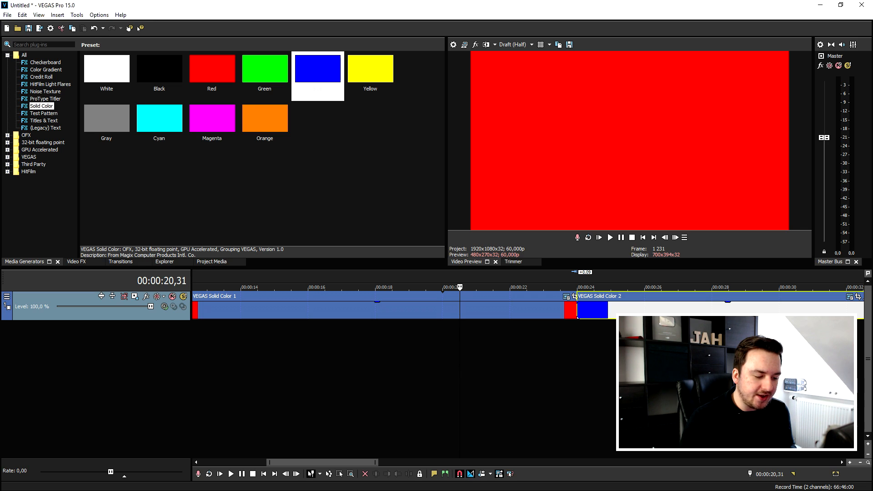
Overlap the blue clip with the end of the red clip by 1,31 and set the loop region across the crossfade
drag(640, 310, 606, 314)
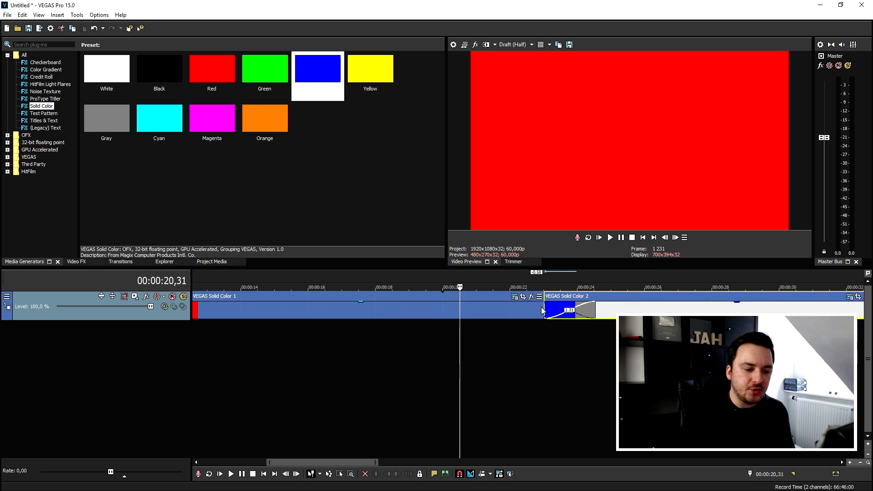
click(548, 312)
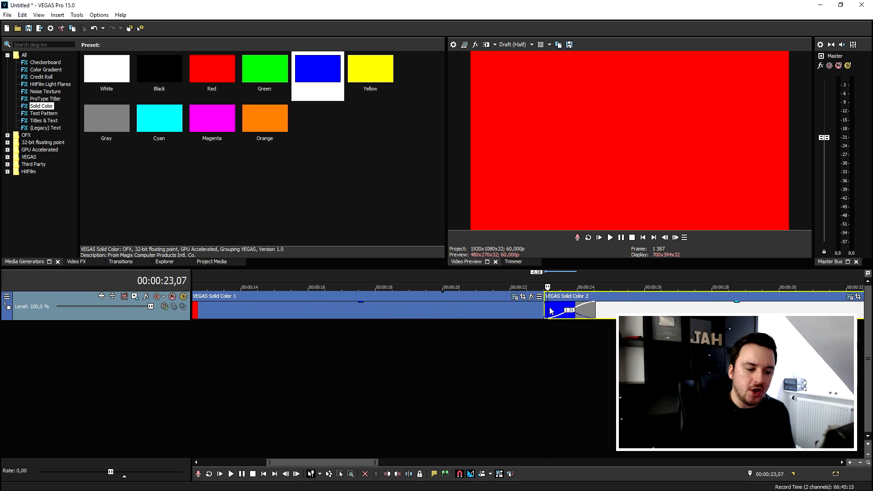
scroll(562, 313, up, 3)
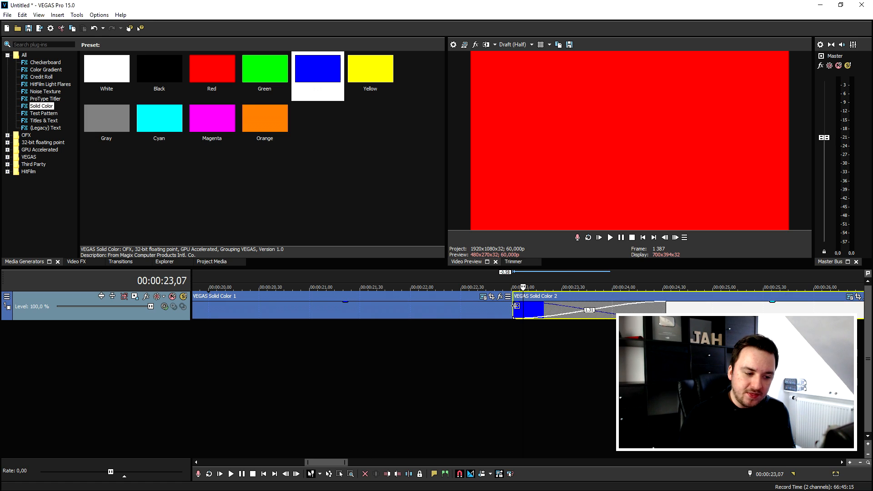
click(515, 306)
drag(513, 276, 665, 278)
click(490, 310)
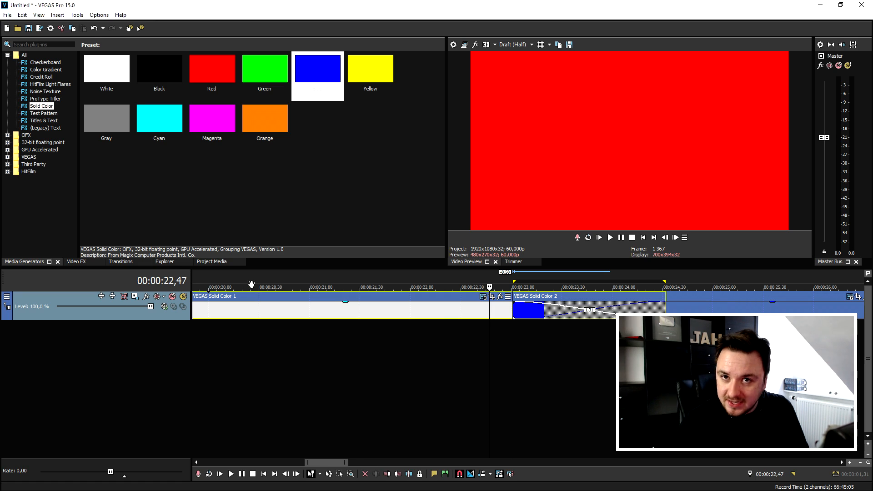
Apply the default BCC 3D Image Shatter transition to the crossfade between the red and blue clips
click(120, 262)
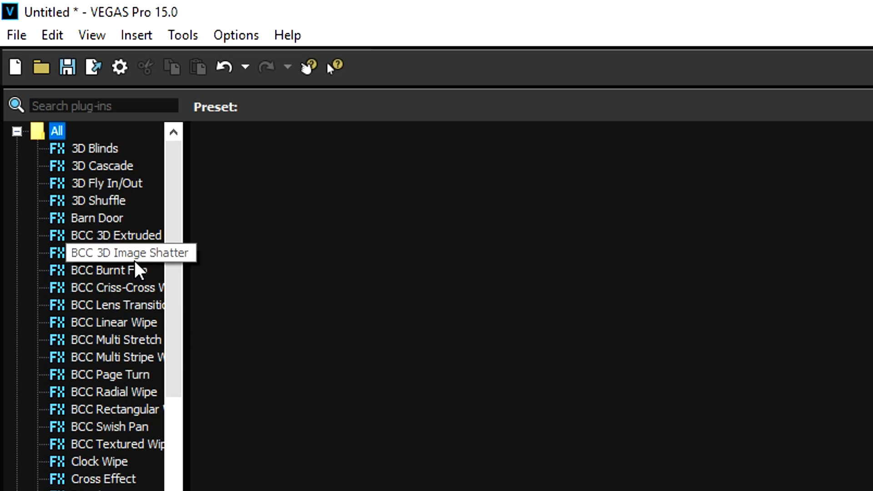
click(134, 254)
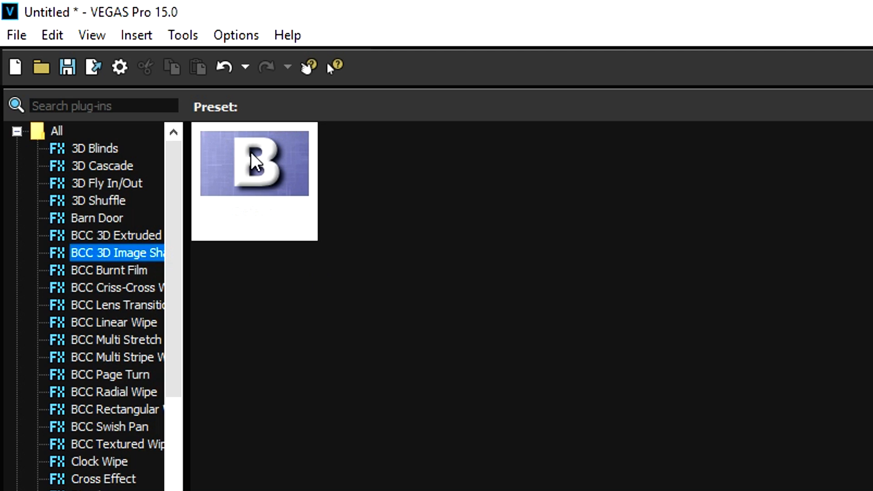
mouse_move(267, 171)
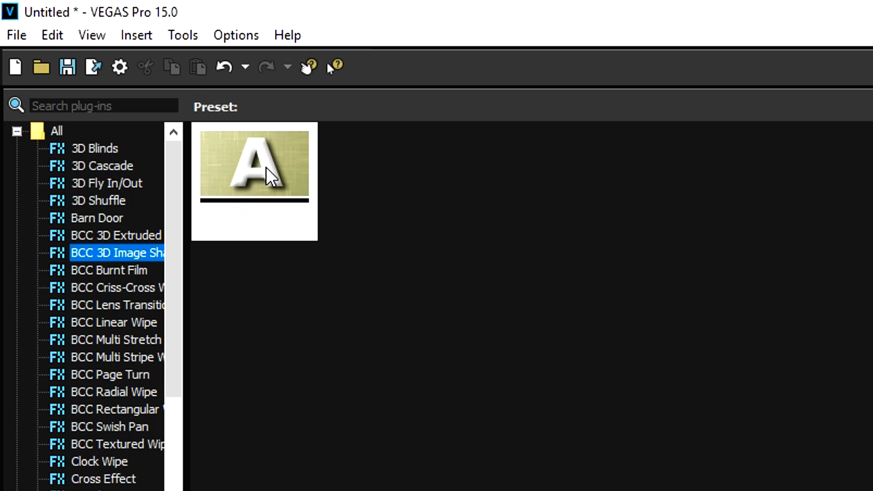
drag(267, 169, 508, 255)
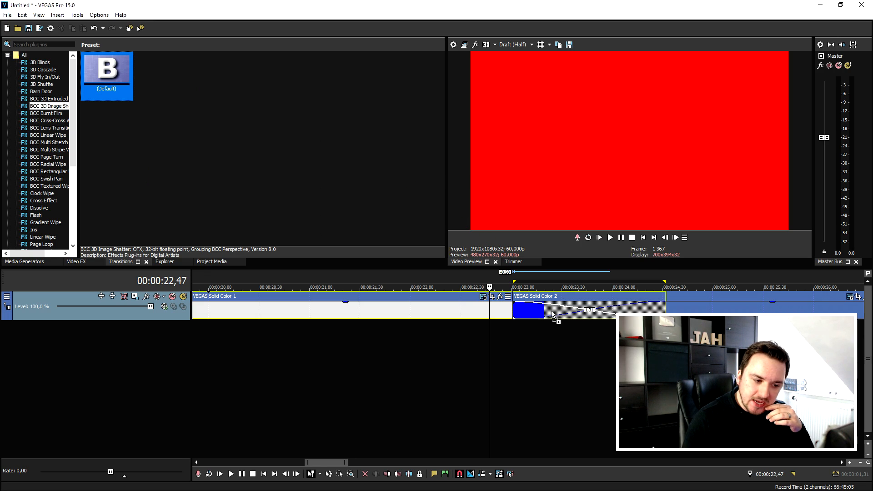
Play the BCC 3D Image Shatter transition across the red-to-blue crossfade and undo the transition
drag(553, 312, 554, 314)
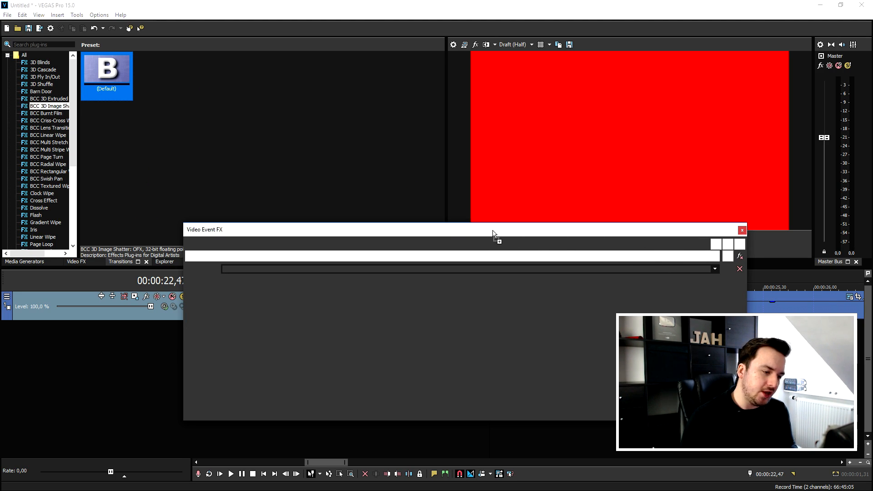
drag(487, 233, 464, 342)
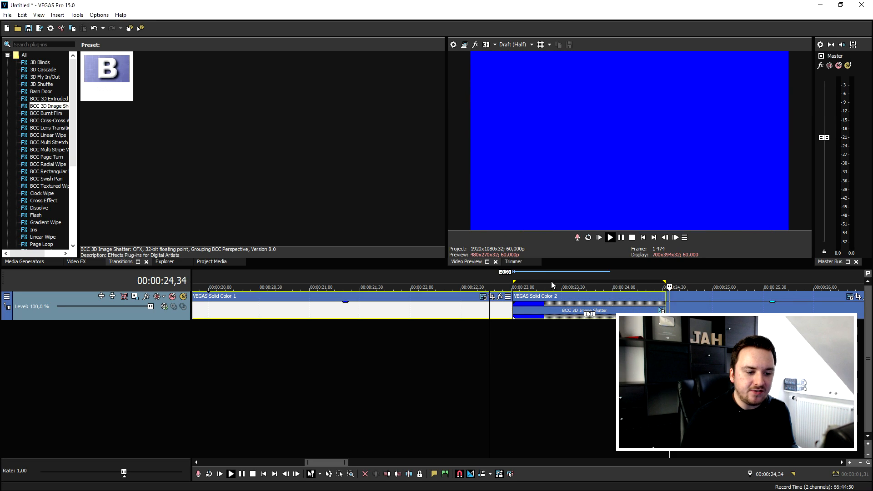
key(space)
key(ctrl+z)
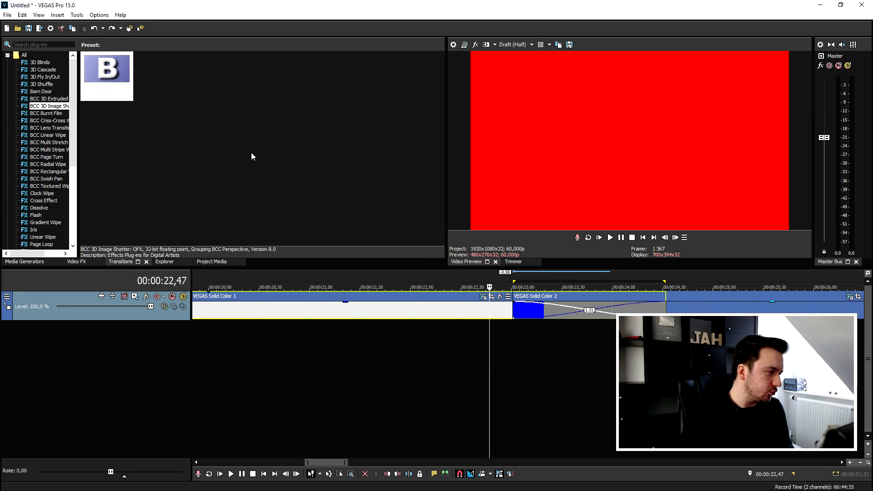
Try the default BCC Burnt Film transition on the crossfade, play it and undo it
click(51, 114)
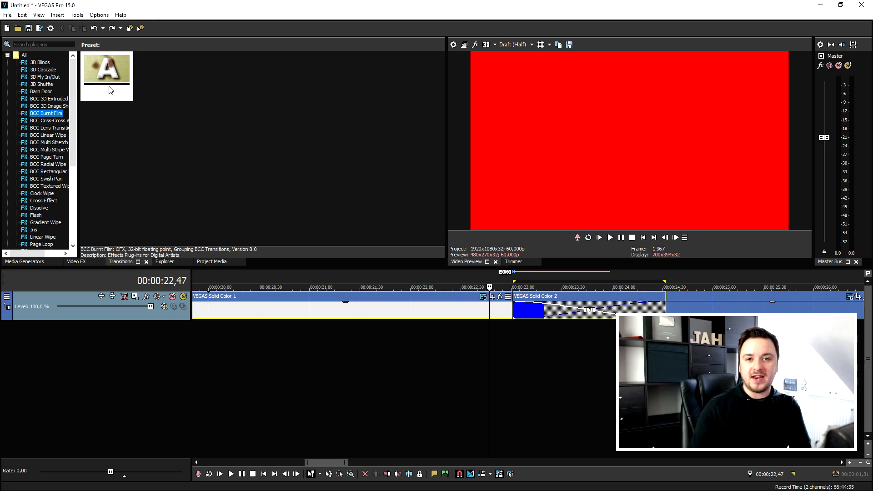
click(100, 66)
drag(100, 67, 541, 313)
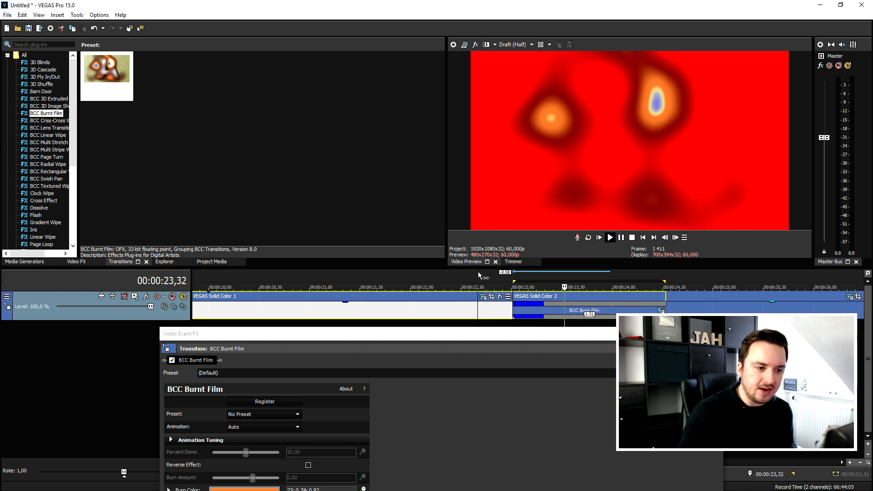
key(space)
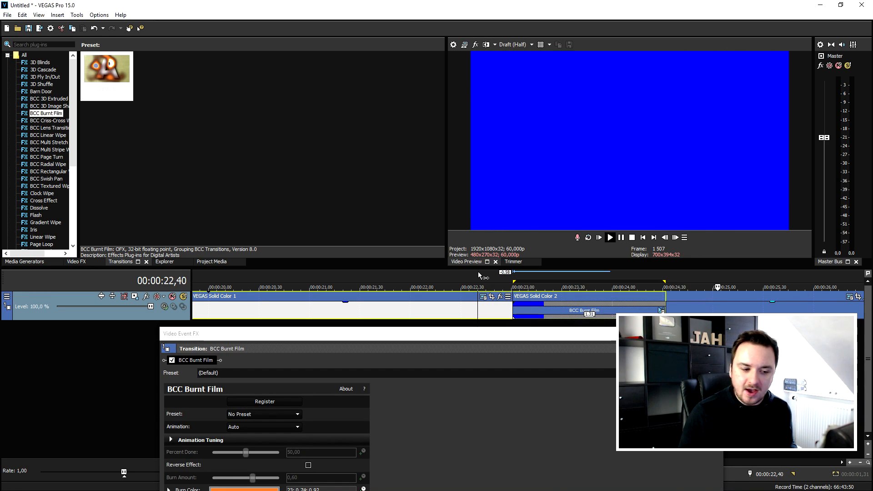
key(ctrl+z)
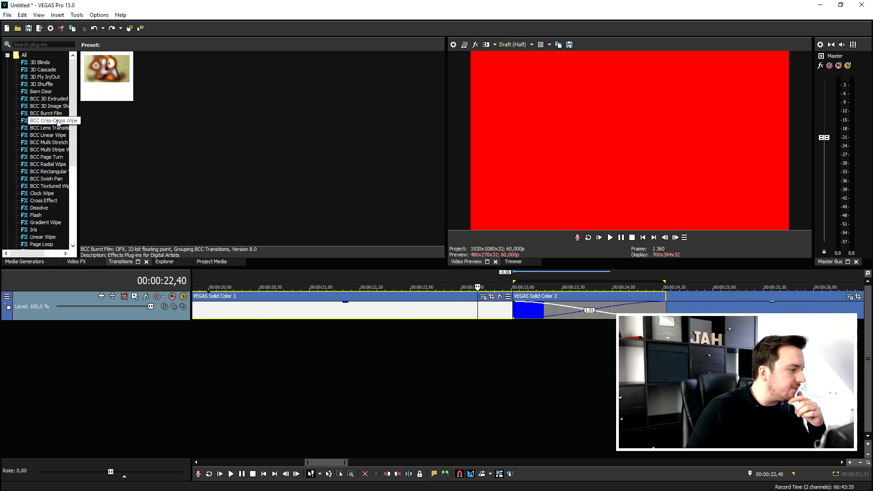
Apply the default BCC Criss-Cross Wipe to the crossfade and preview it from just before the overlap
click(57, 121)
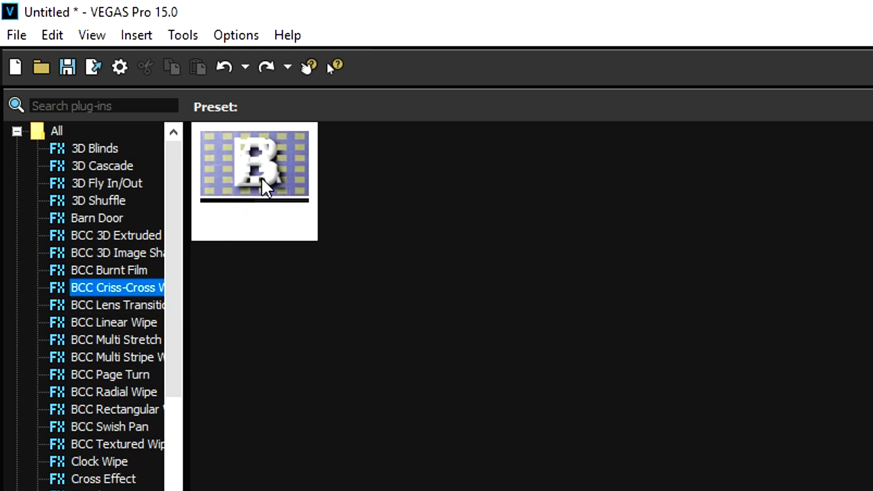
drag(261, 181, 527, 311)
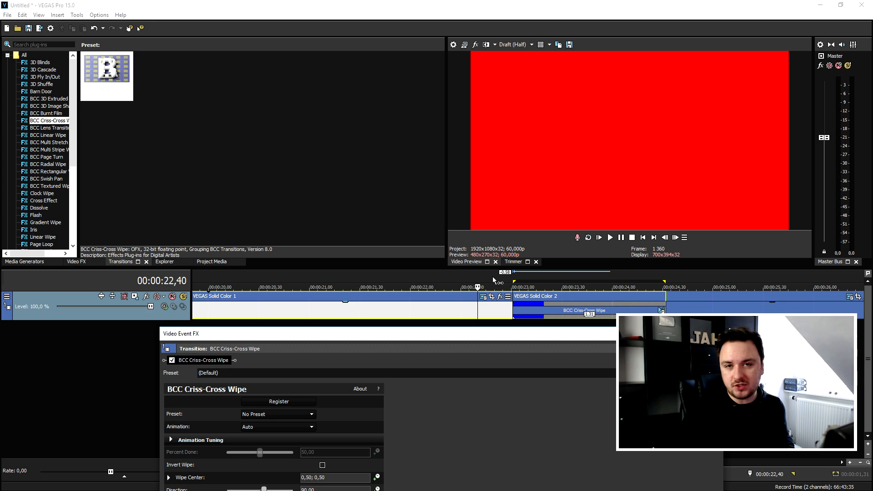
click(466, 279)
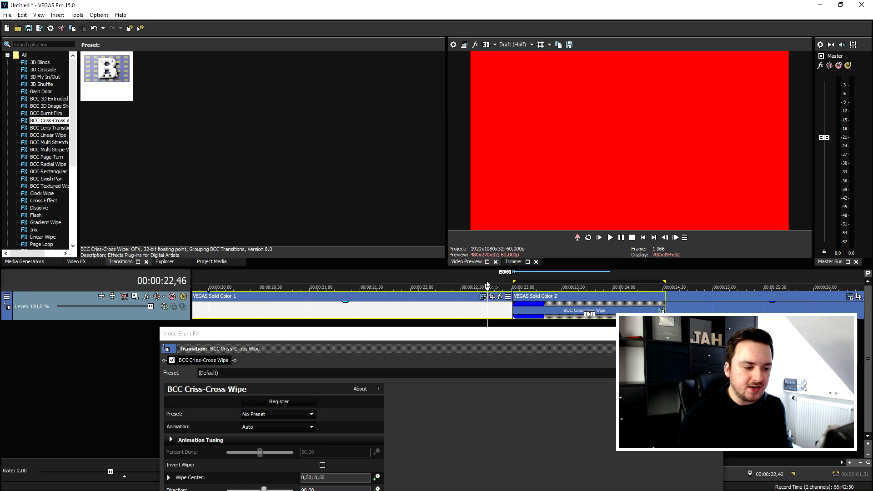
Apply the default BCC Multi Stretch Wipe to the crossfade, preview it from just before the overlap and close its settings
click(46, 128)
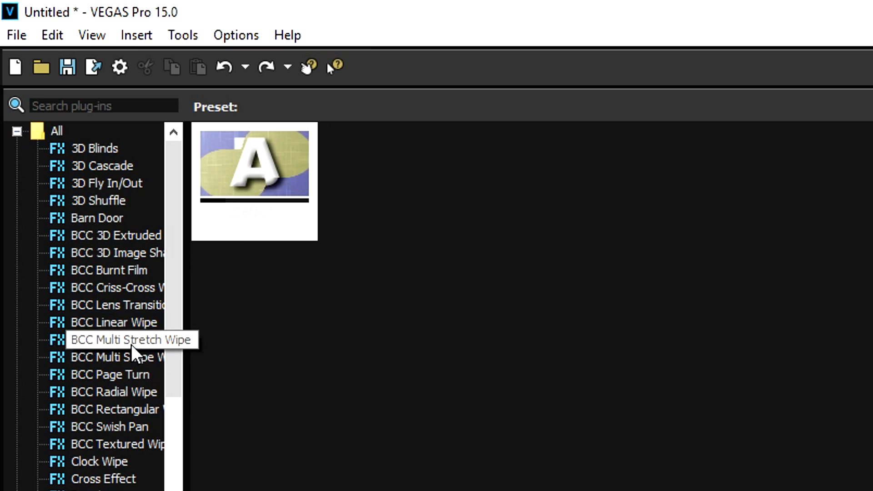
click(132, 346)
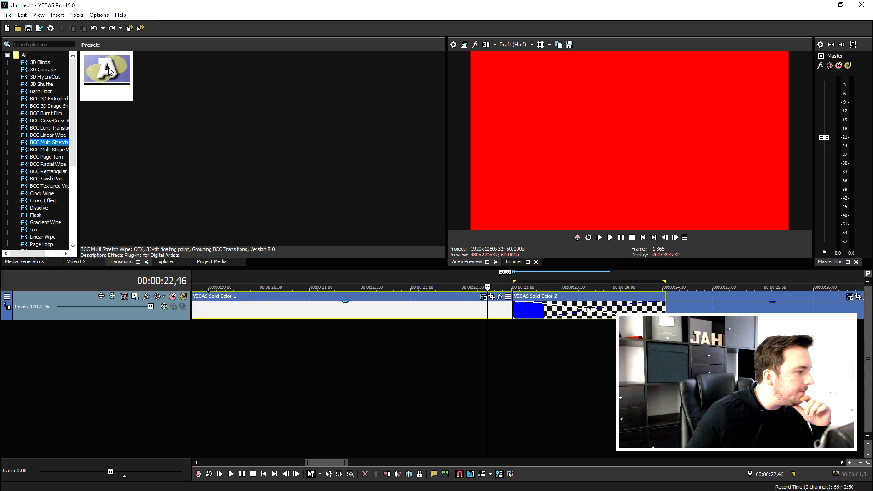
drag(109, 71, 456, 218)
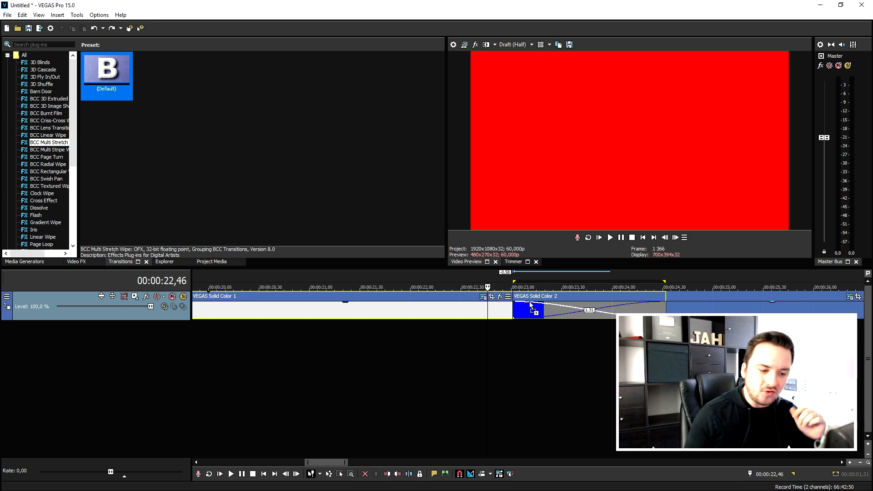
drag(533, 310, 532, 310)
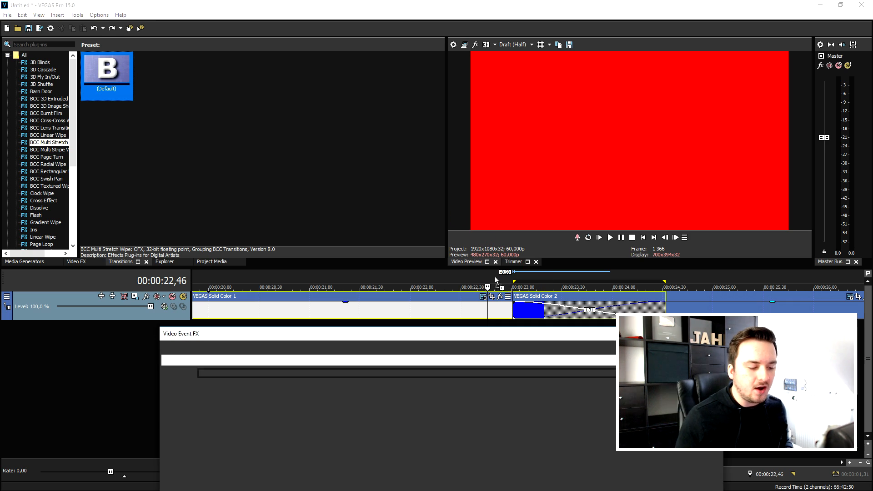
click(464, 274)
key(space)
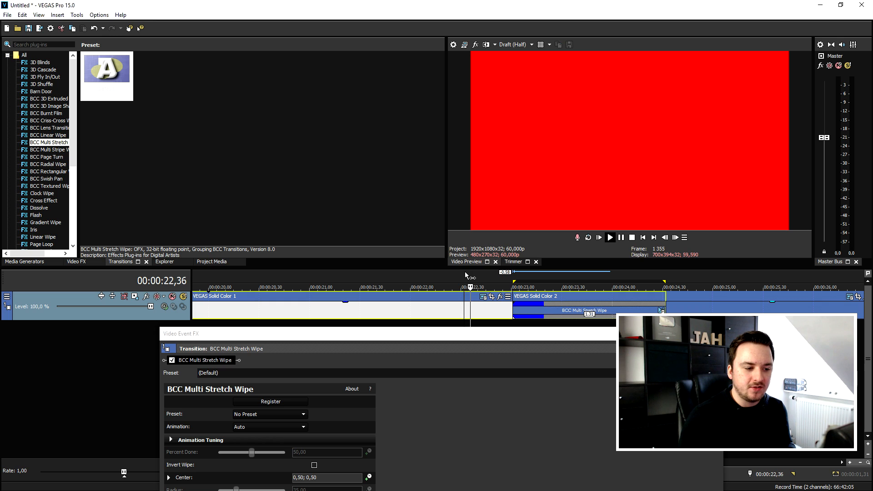
key(space)
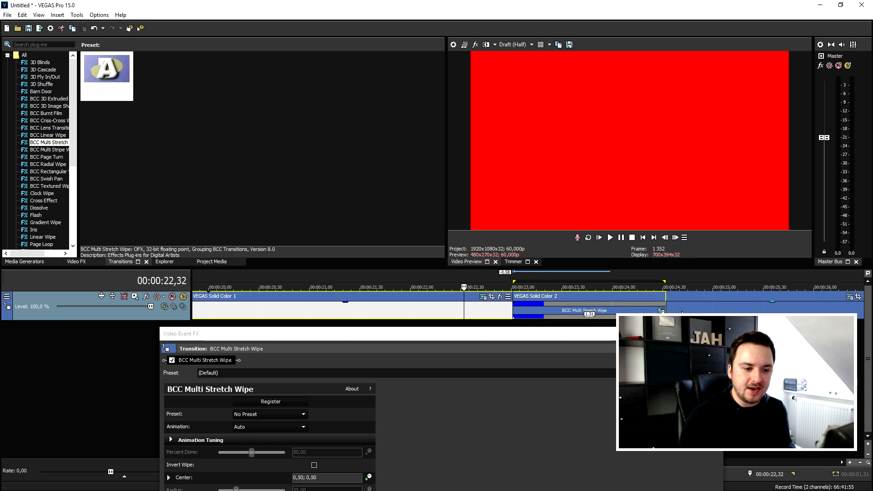
click(713, 334)
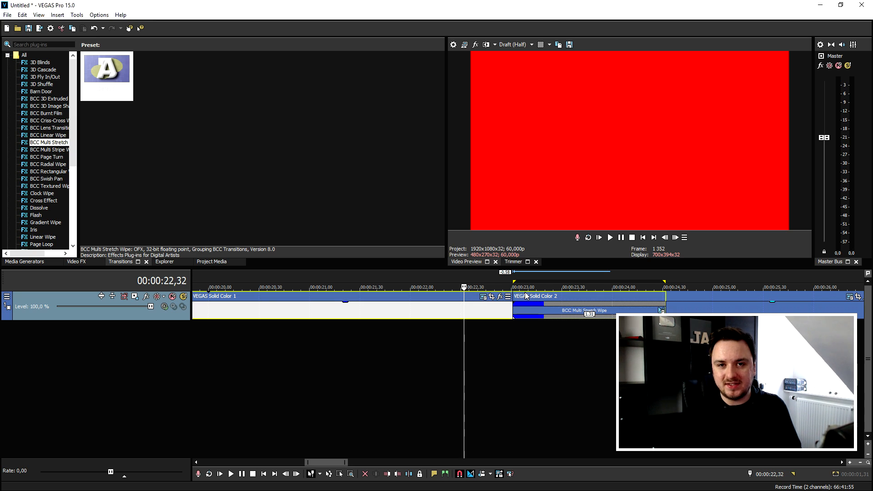
Shorten the BCC Multi Stretch Wipe by trimming the blue clip's start closer to the end of the red clip
scroll(510, 306, down, 1)
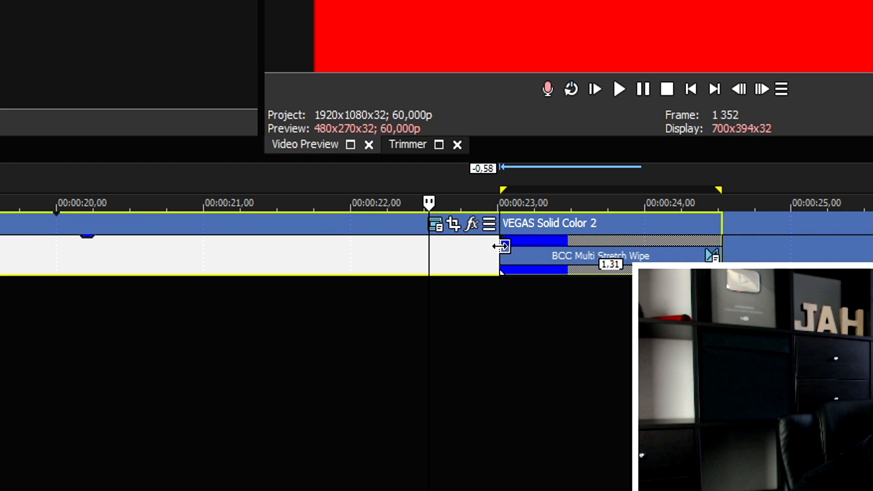
drag(500, 246, 637, 256)
click(591, 195)
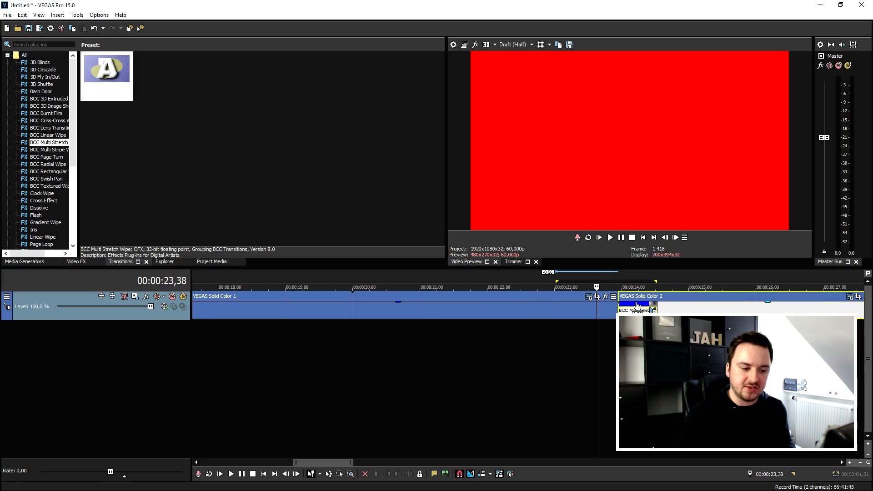
double_click(637, 306)
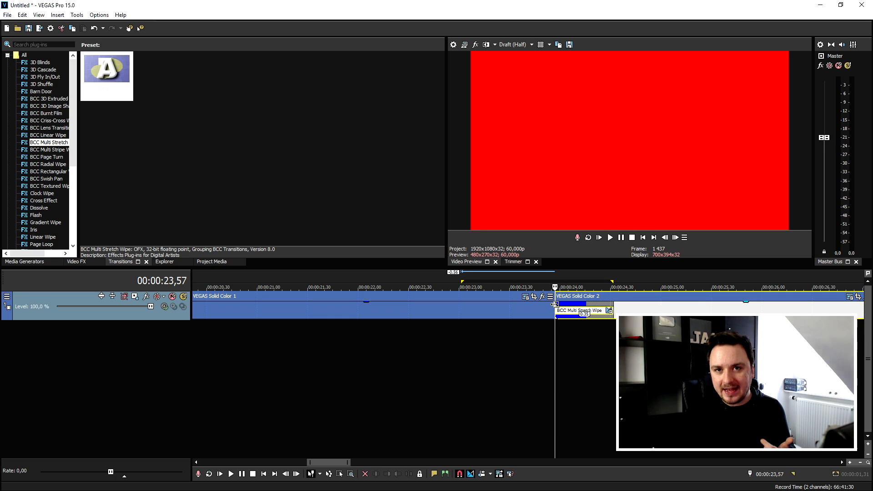
Lengthen the Multi Stretch Wipe by extending the blue clip's start earlier in stages, and shorten it again while checking playback
drag(558, 305, 574, 284)
click(476, 324)
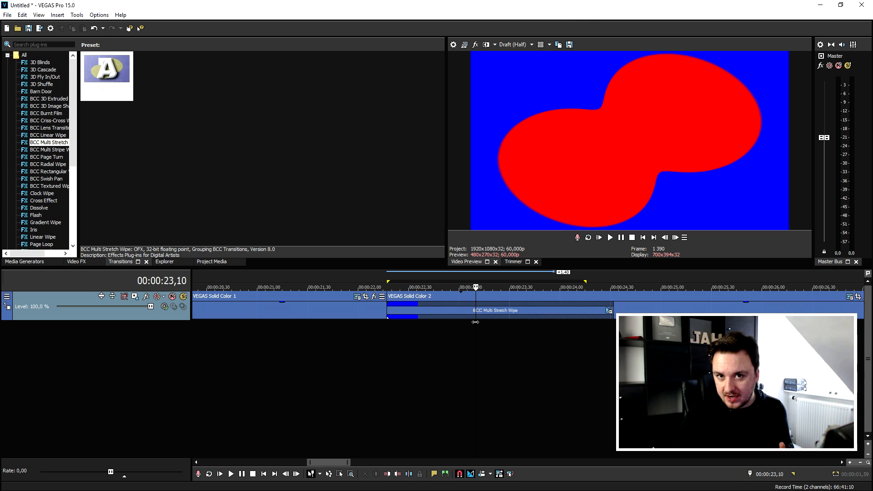
drag(386, 309, 231, 276)
click(229, 275)
scroll(401, 309, down, 2)
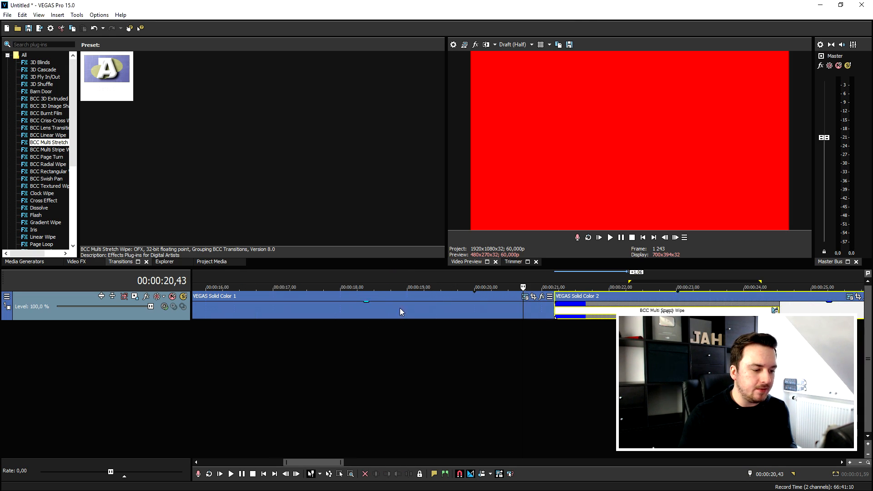
key(space)
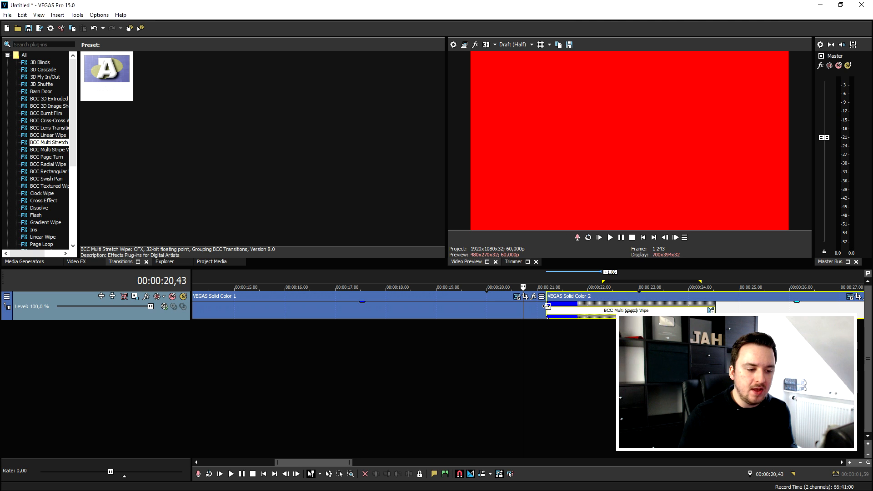
drag(552, 309, 676, 306)
key(space)
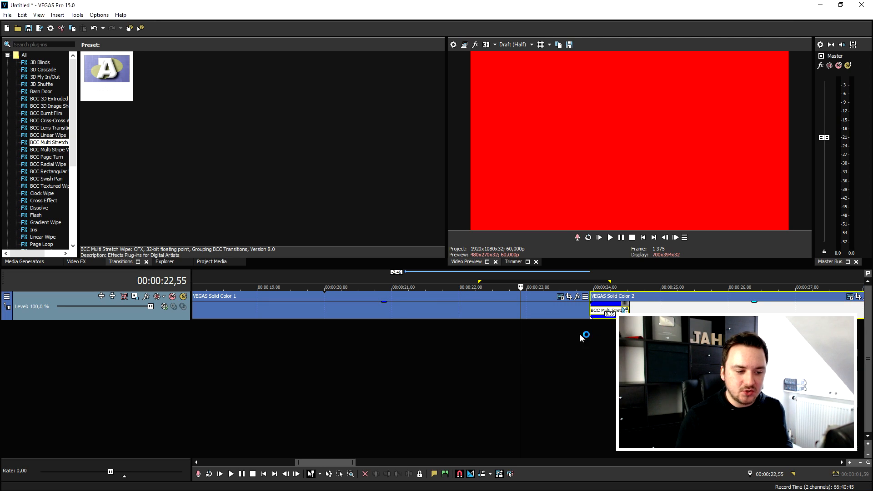
Undo the blue clip's trims and the BCC Multi Stretch Wipe, back to the plain crossfade
key(ctrl+z)
key(ctrl+z)
key(ctrl+z)
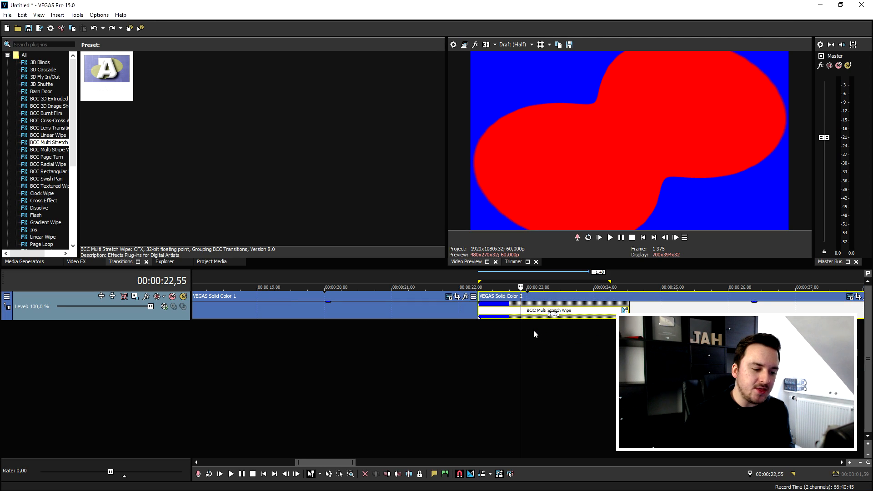
key(ctrl+z)
key(ctrl+z)
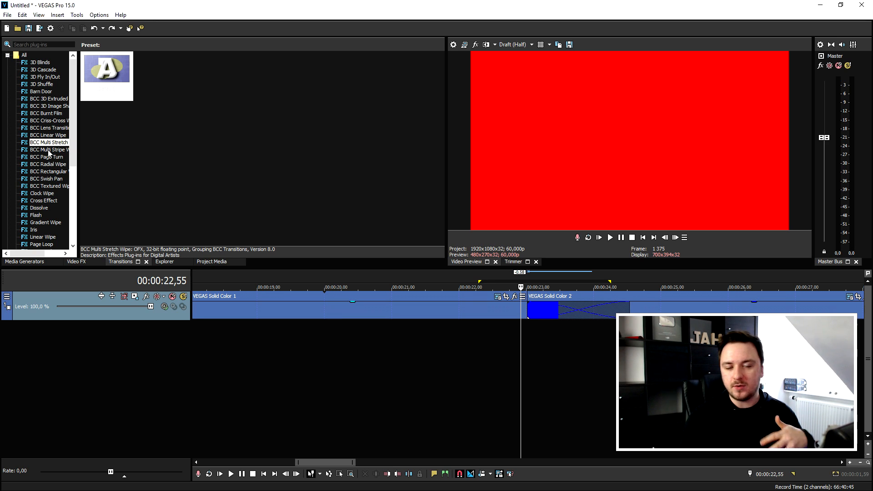
View the animated previews of the BCC Multi Stripe Wipe, BCC Rectangular Wipe and BCC Swish Pan transitions
click(49, 150)
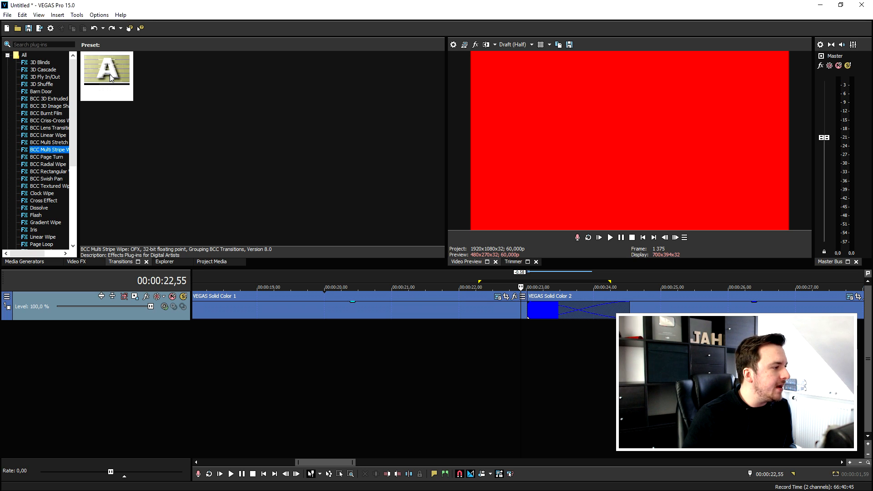
click(52, 173)
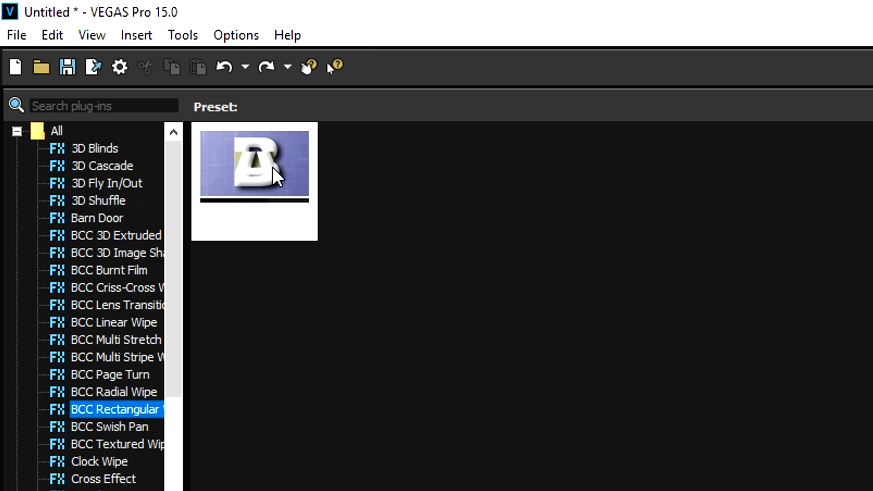
click(100, 427)
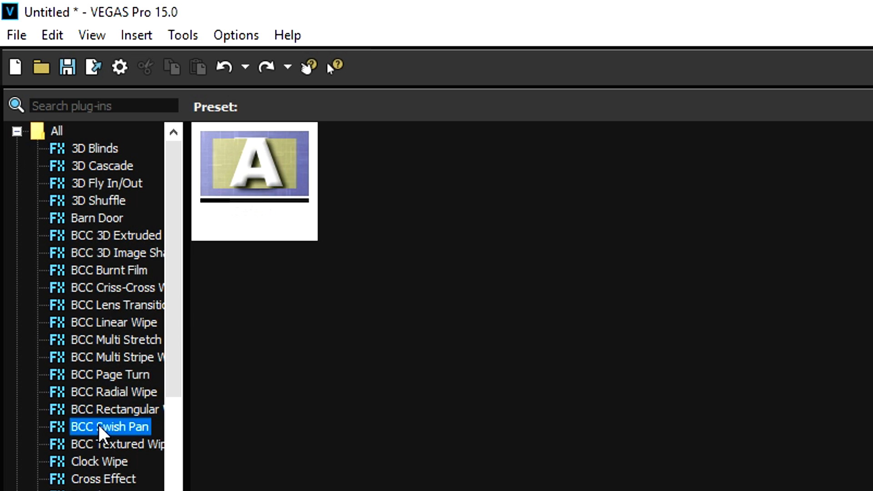
Apply the default BCC Textured Wipe transition to the crossfade between the red and blue clips
click(115, 444)
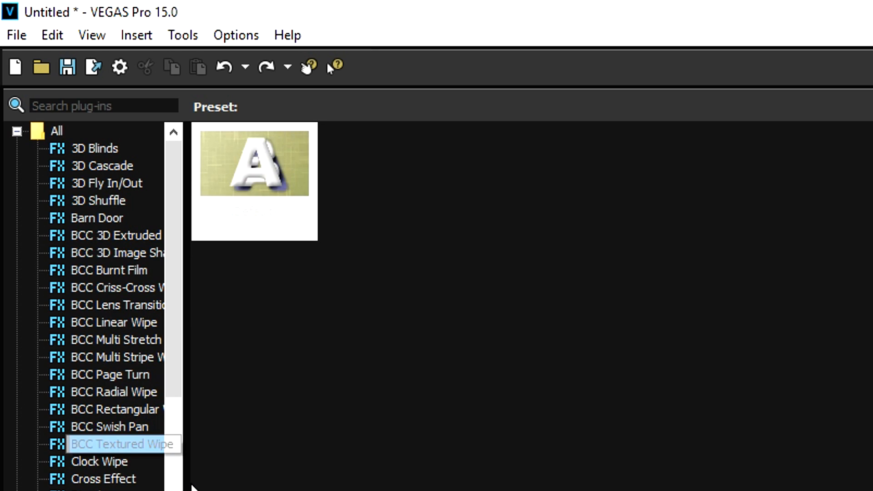
click(278, 172)
drag(278, 172, 538, 310)
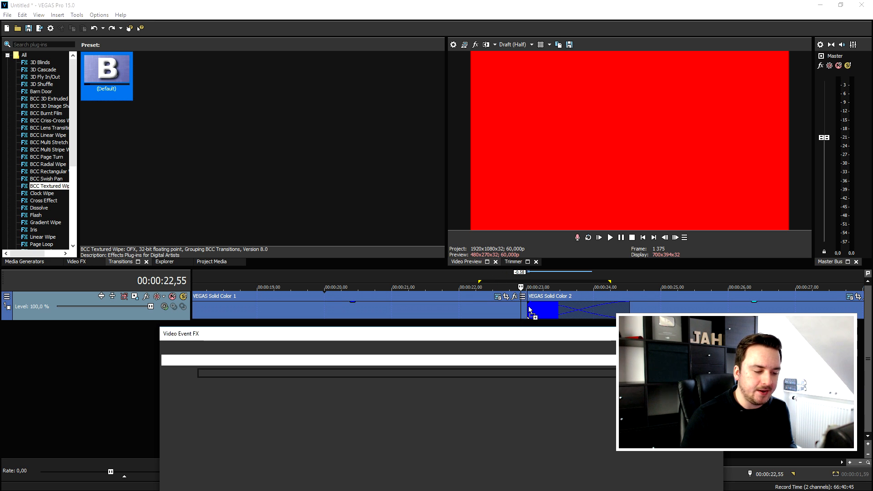
Play the BCC Textured Wipe with the blue clip's start extended earlier, and undo these changes
drag(527, 305, 454, 306)
click(410, 285)
key(space)
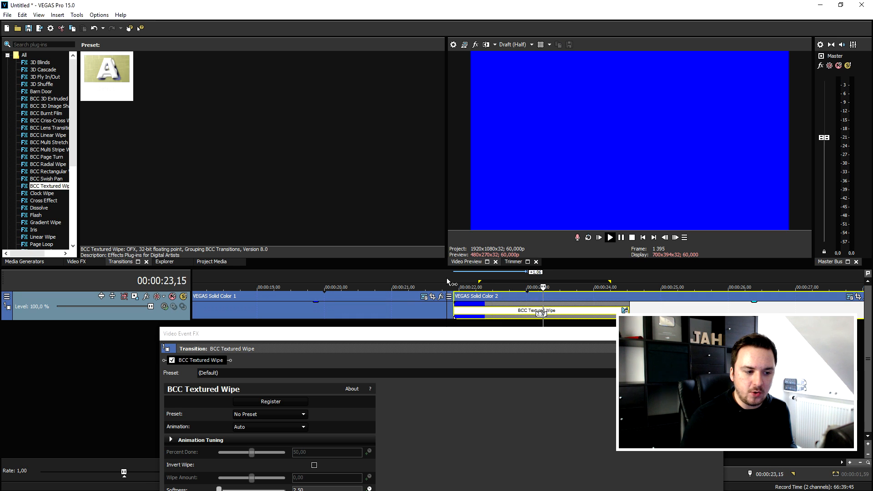
key(space)
key(ctrl+z)
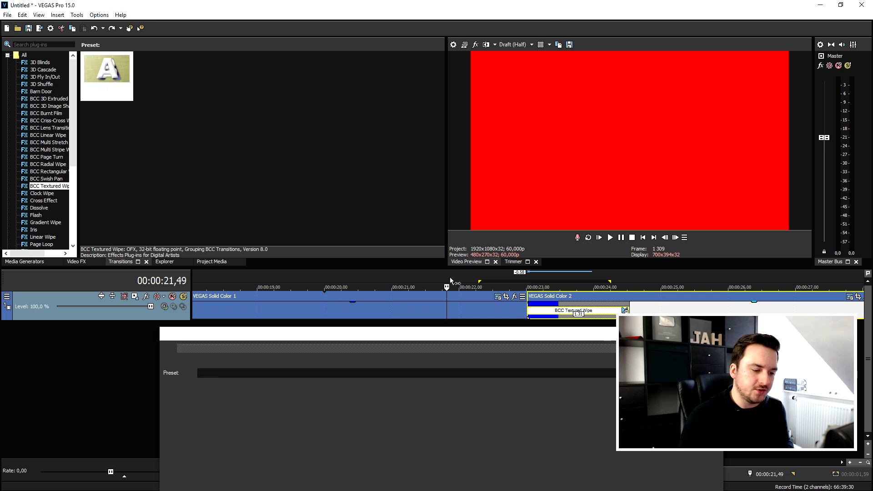
Play the plain crossfade between the red and blue clips from just before the overlap
click(522, 274)
key(space)
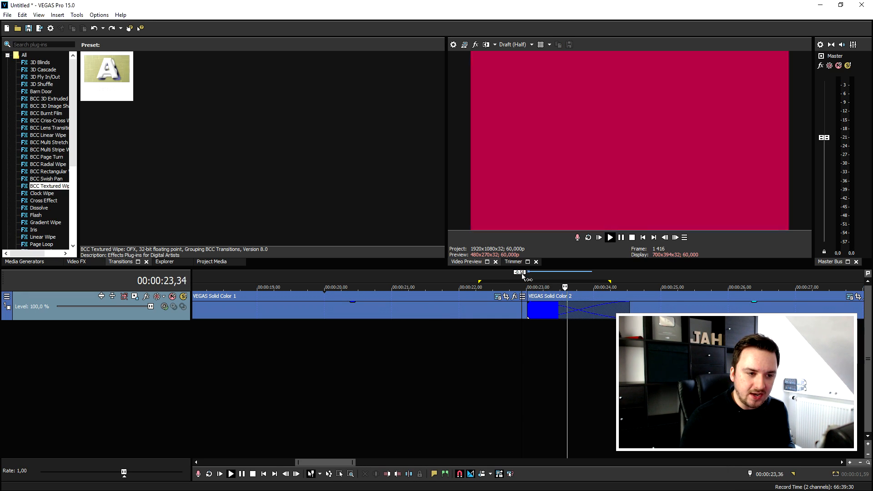
key(space)
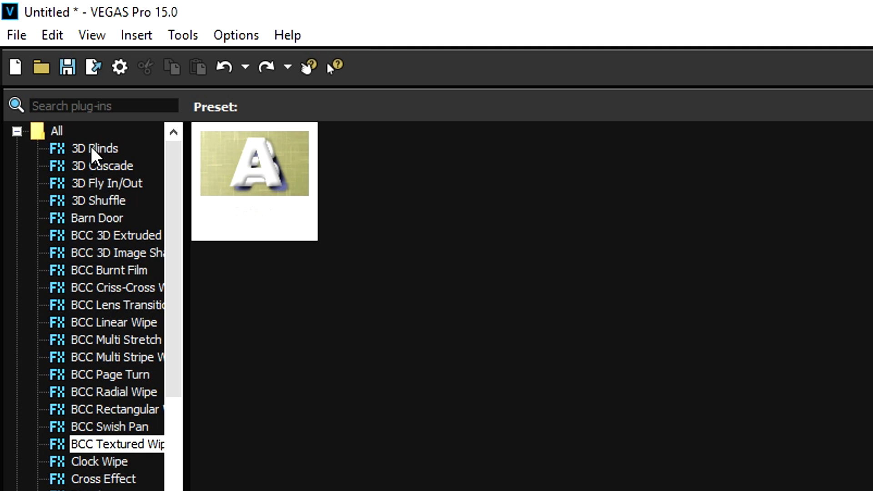
View the animated previews of the 3D and BCC transitions, including BCC 3D Image Shatter, BCC Burnt Film and BCC Criss-Cross Wipe
click(53, 70)
click(137, 235)
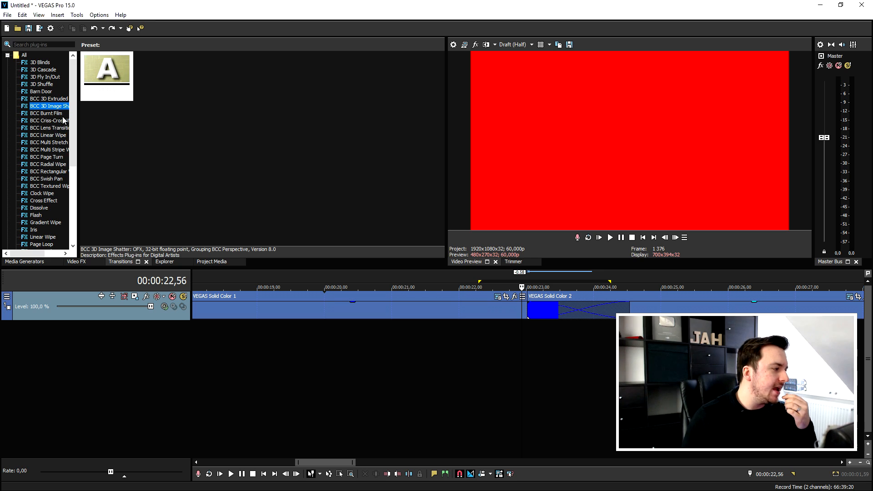
click(61, 114)
click(62, 121)
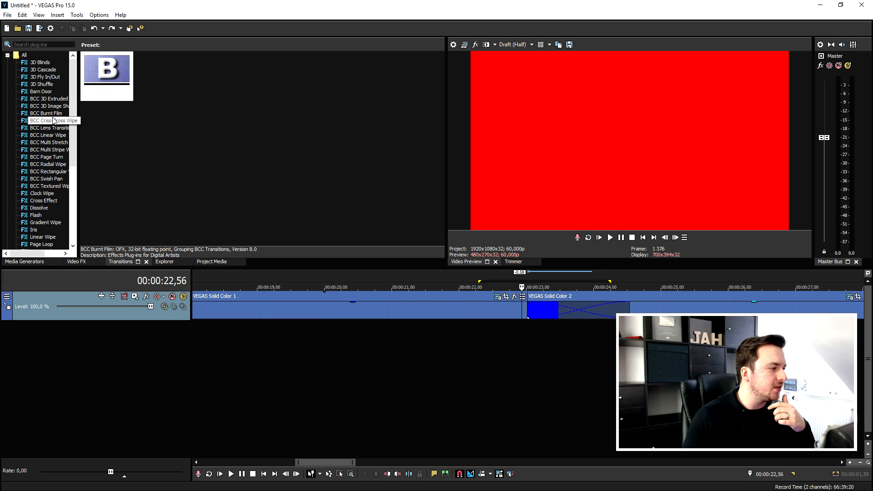